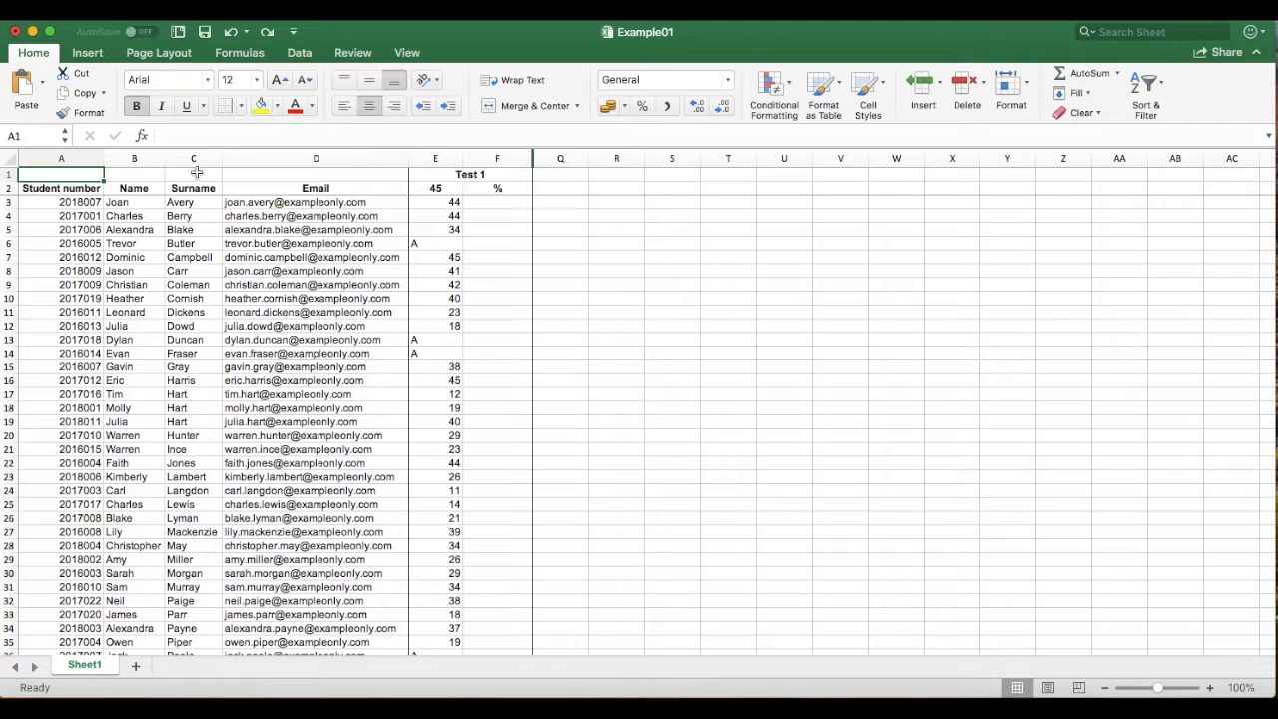
Select the Surname and Student number columns, then pick cell F3
click(194, 158)
click(63, 158)
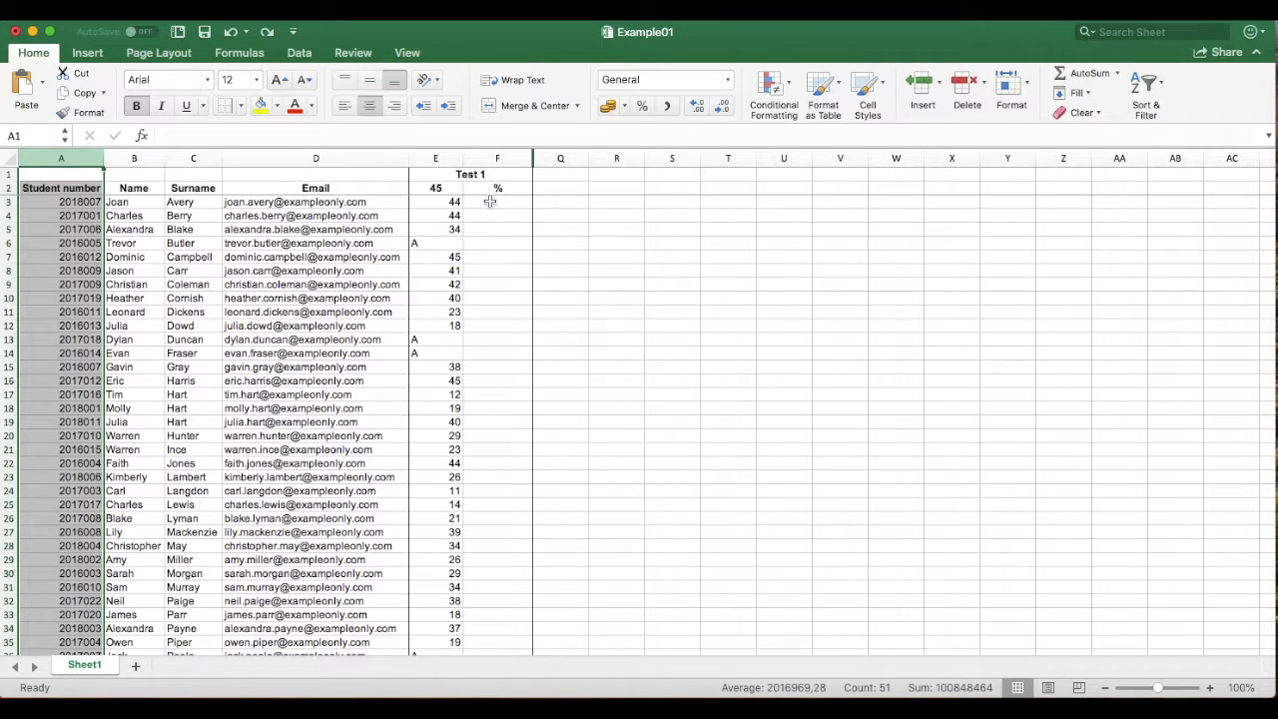
click(489, 200)
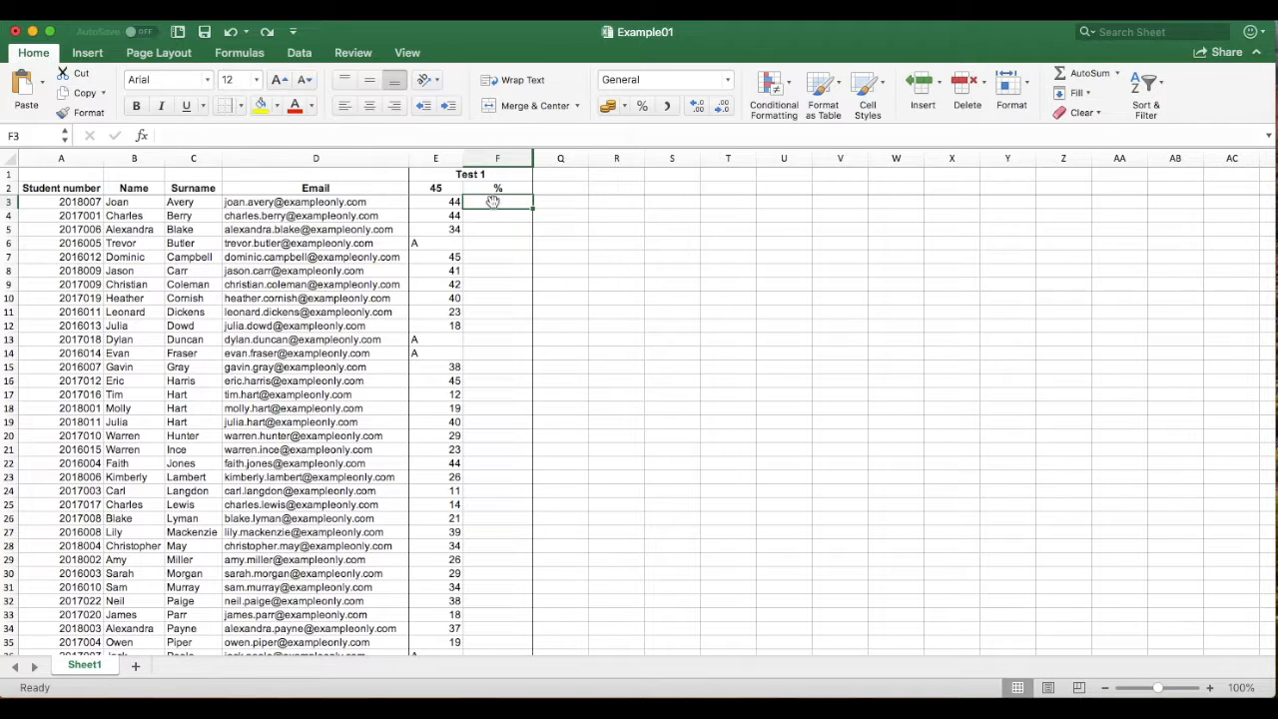
Enter =E3/E2 in F3, giving the first student's Test 1 fraction of 0.97777778
click(184, 134)
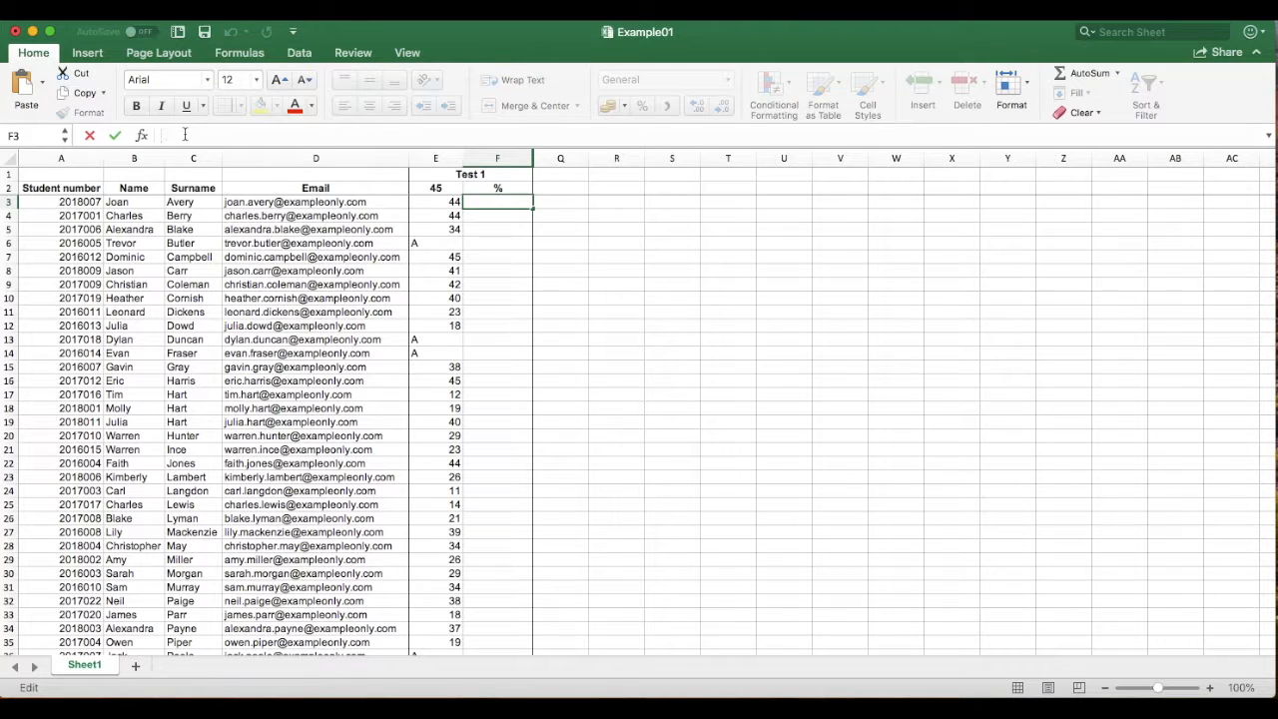
text(=)
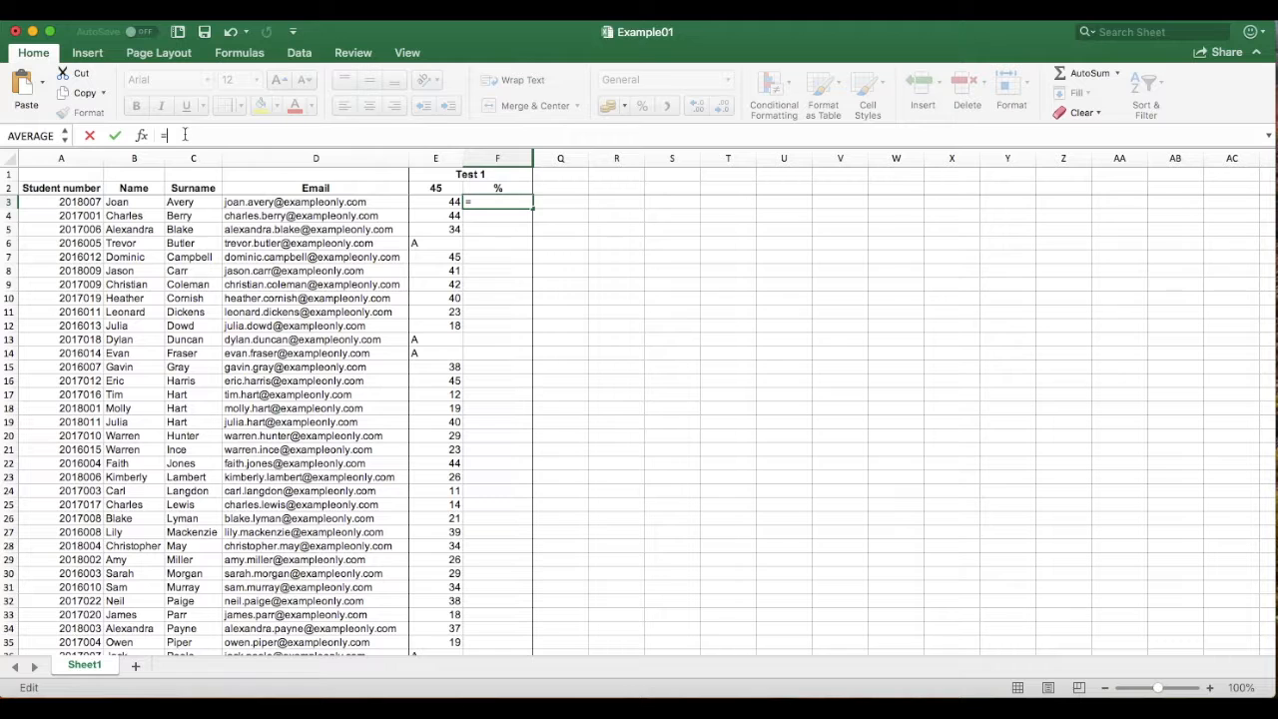
click(450, 202)
text(/)
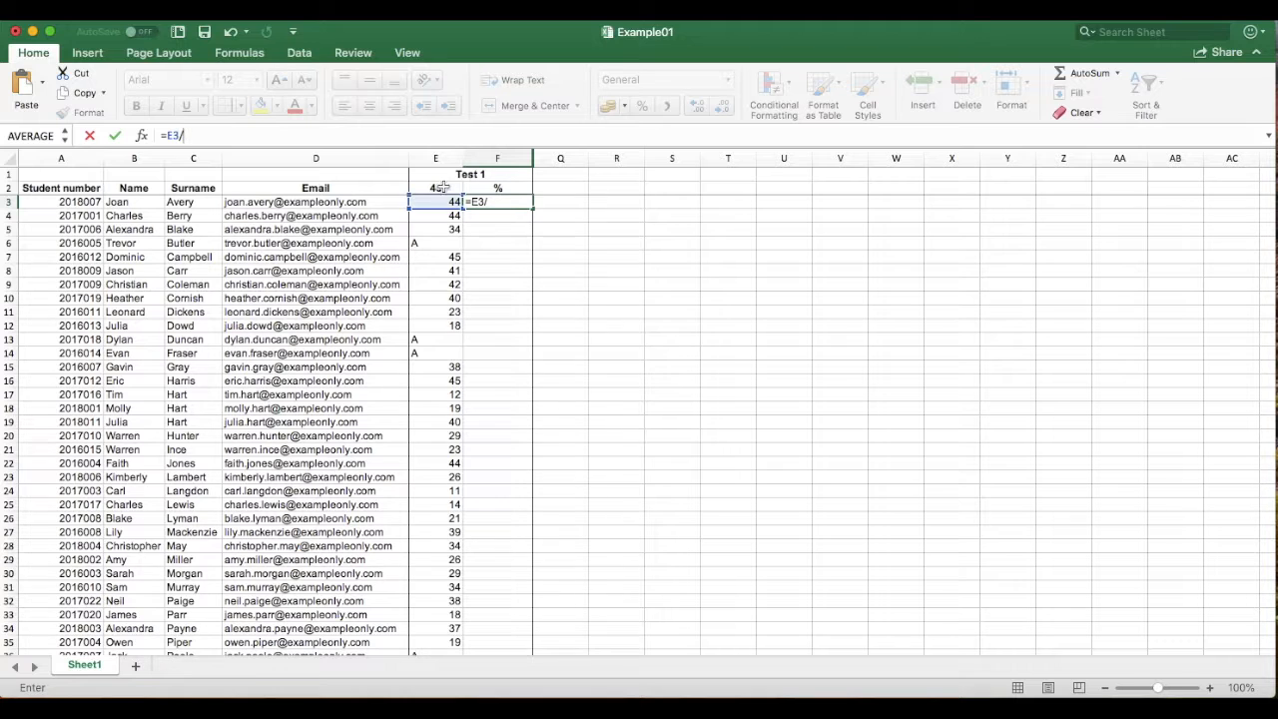
click(446, 188)
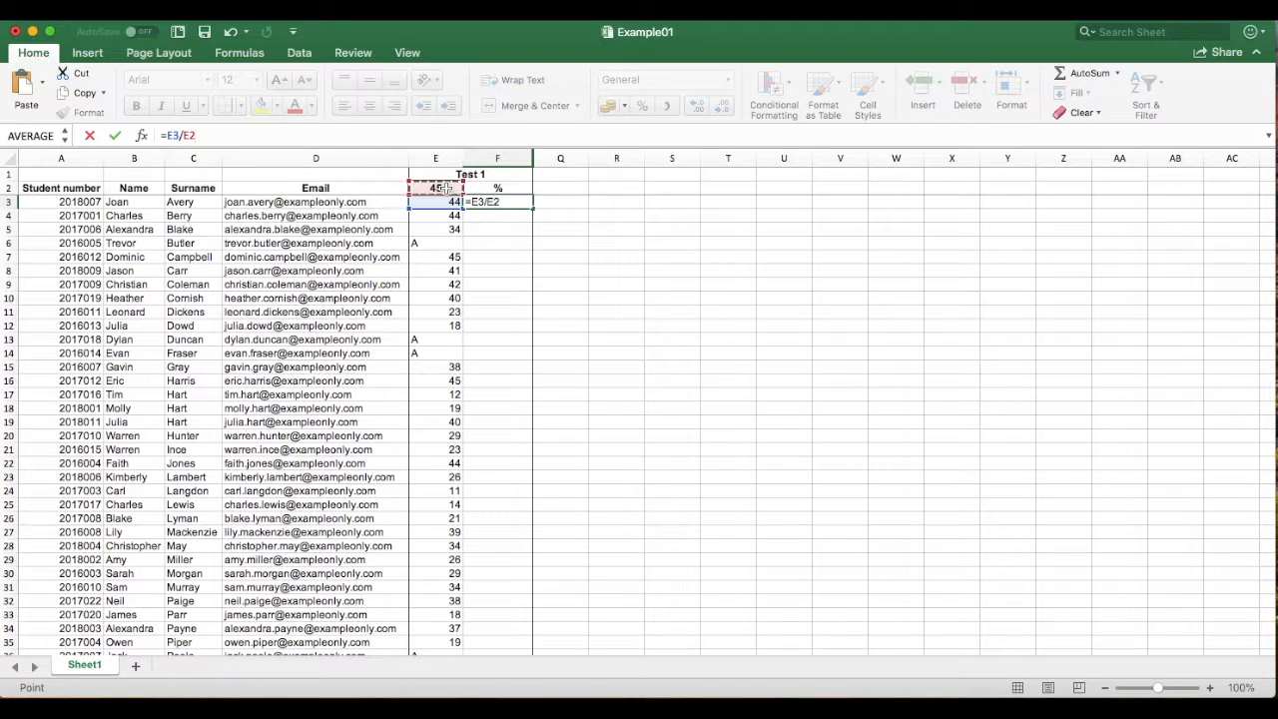
key(Return)
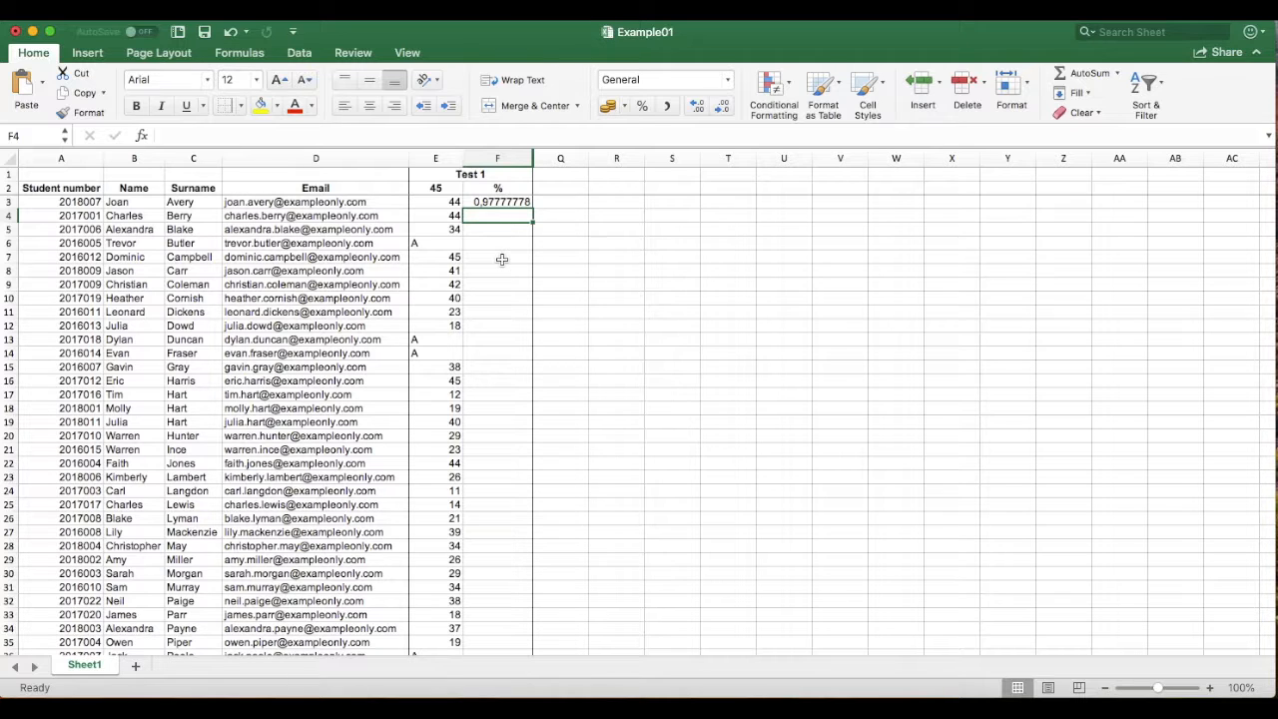
click(504, 204)
Format F3 as Percentage with 0 decimal places so it displays 98%
right_click(505, 203)
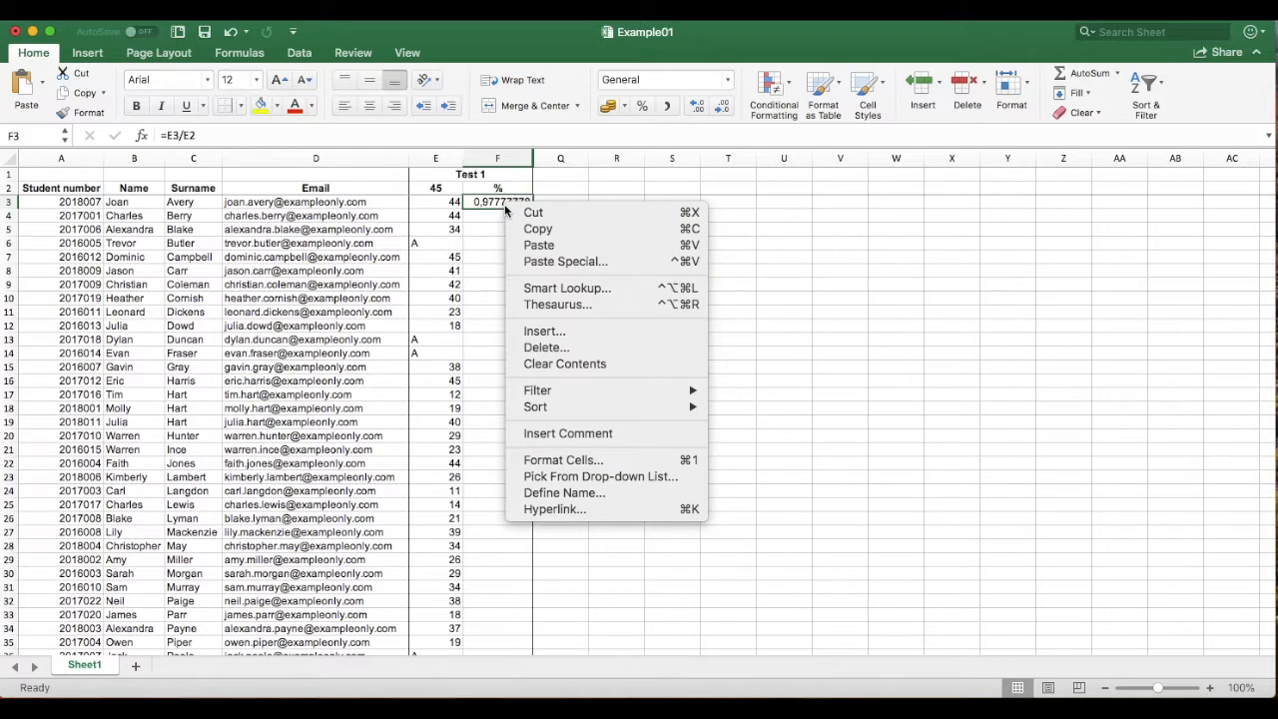
click(561, 460)
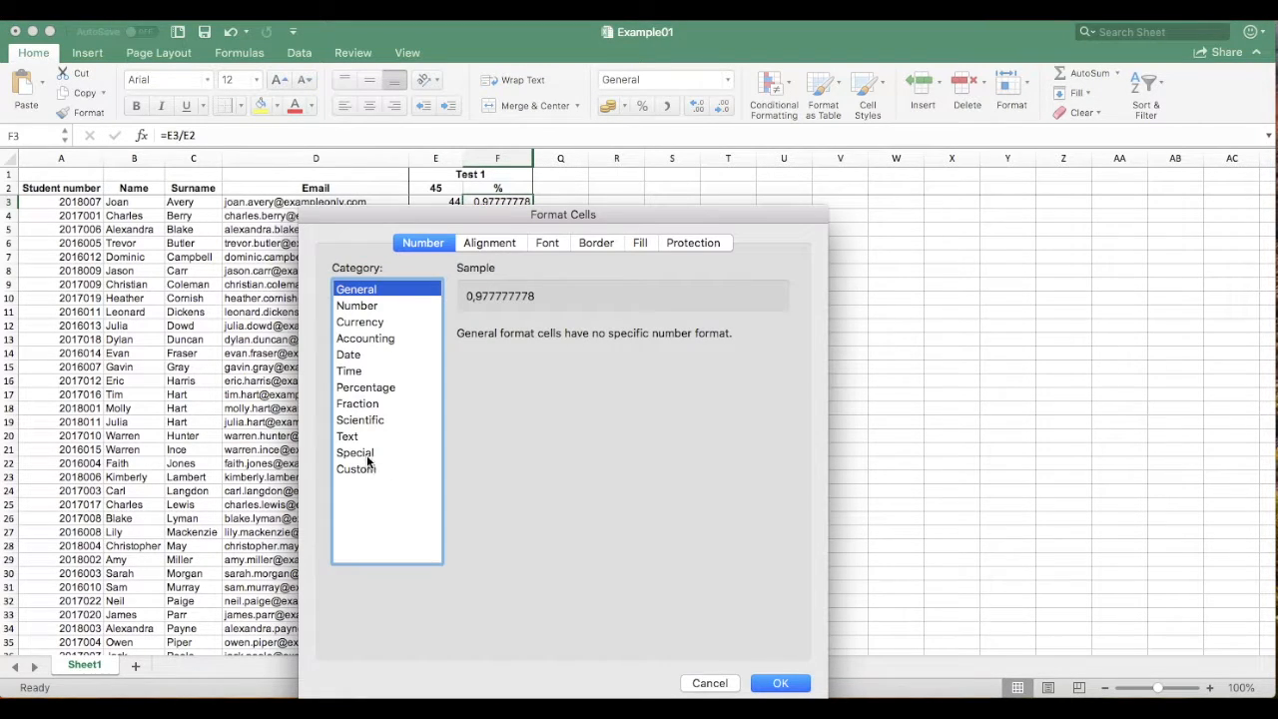
click(366, 388)
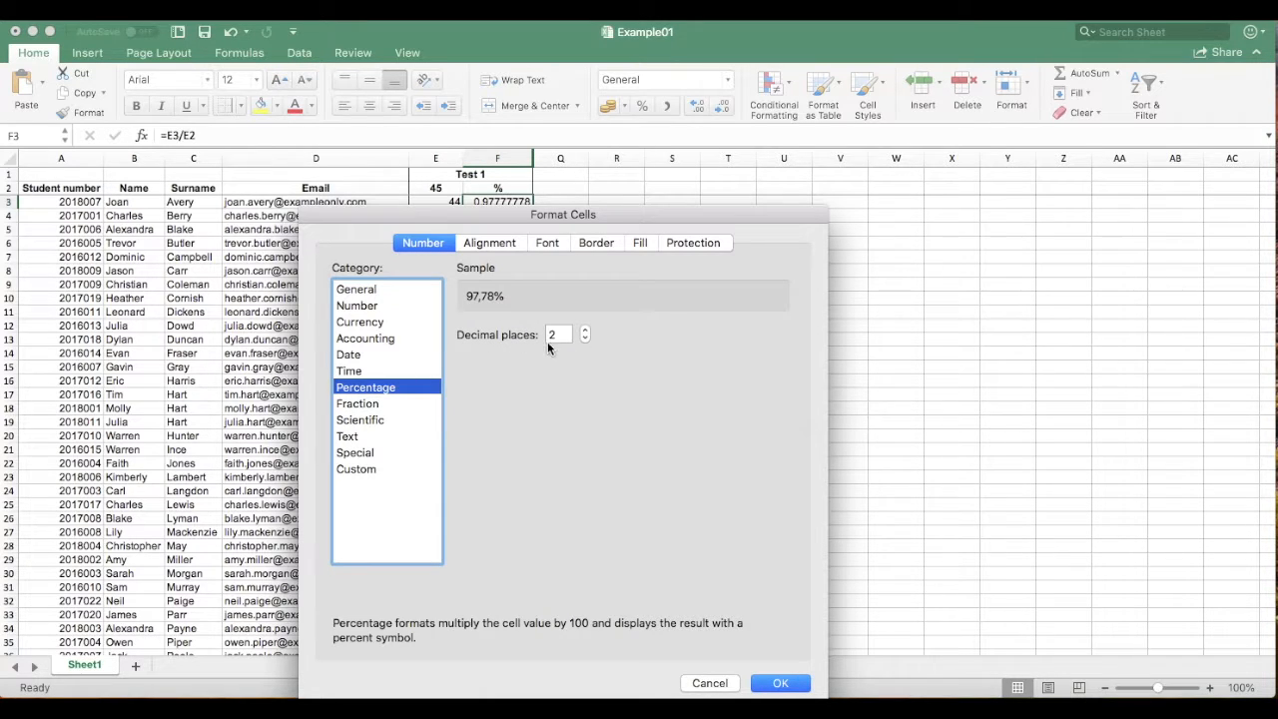
click(584, 341)
click(584, 342)
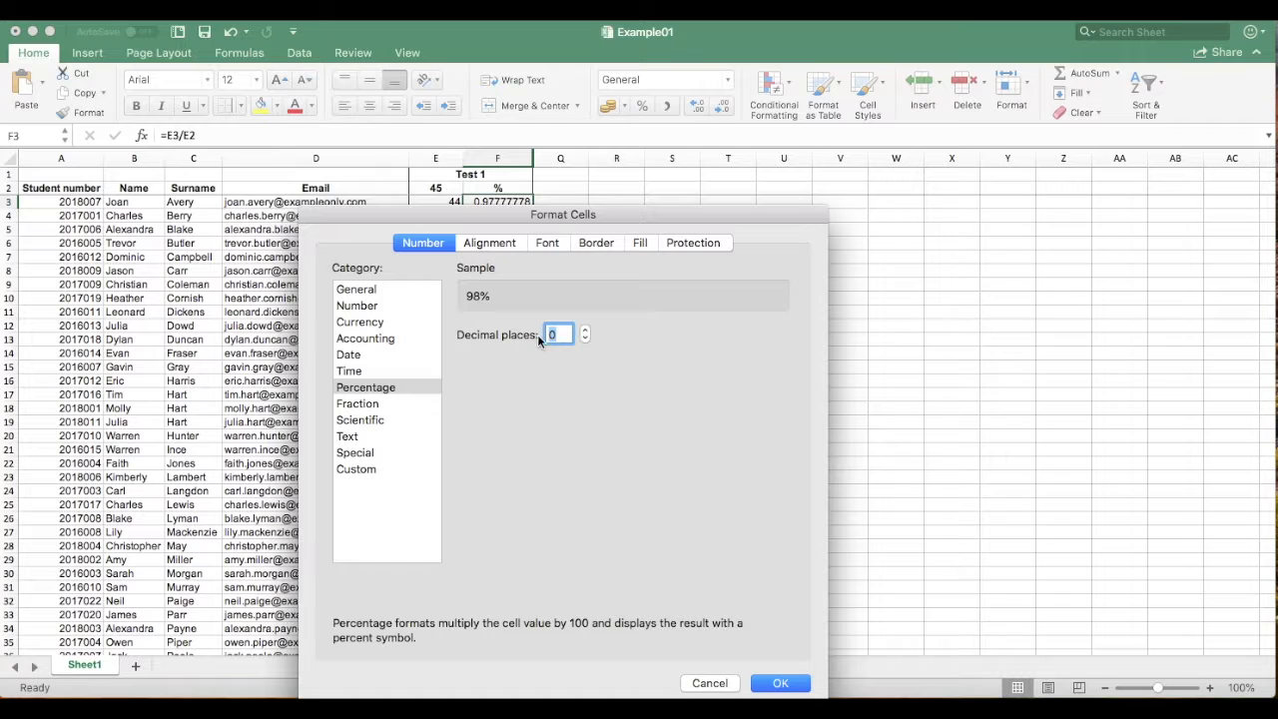
click(584, 329)
click(584, 340)
click(780, 683)
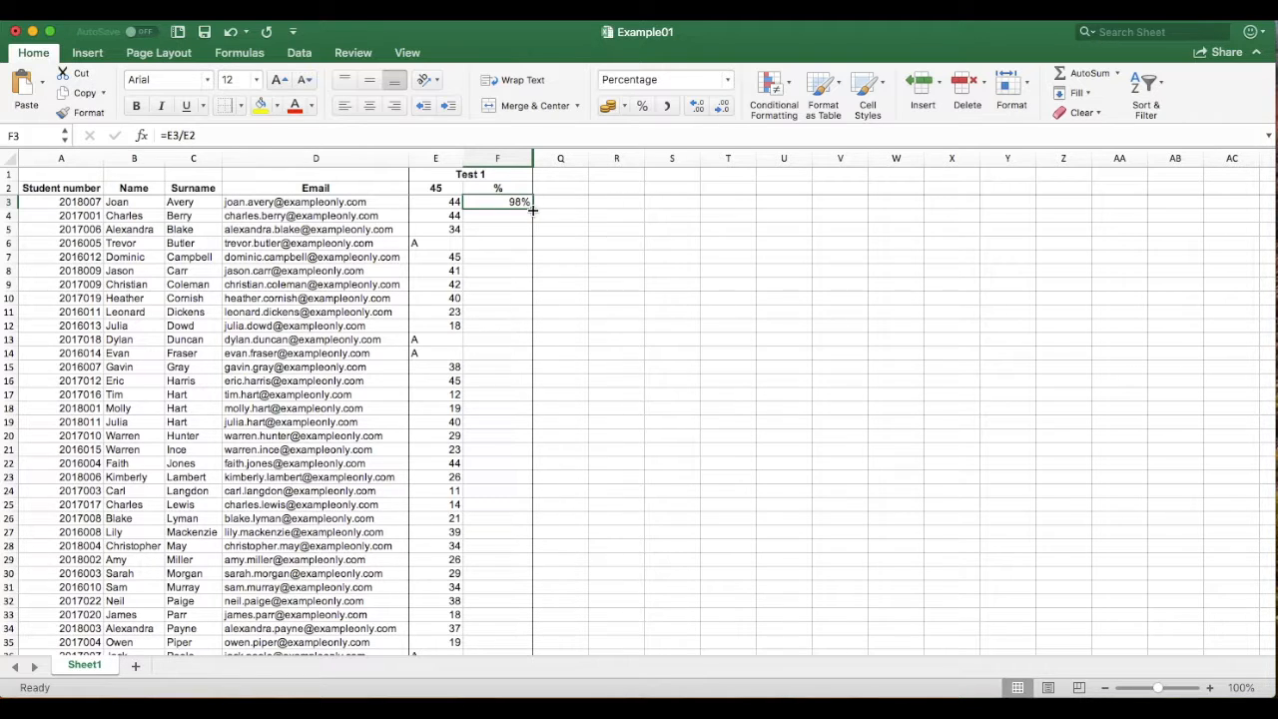
Fill F3's formula down to F52 and inspect F4, which wrongly reads =E4/E3
drag(533, 209, 525, 632)
scroll(525, 632, up, 6)
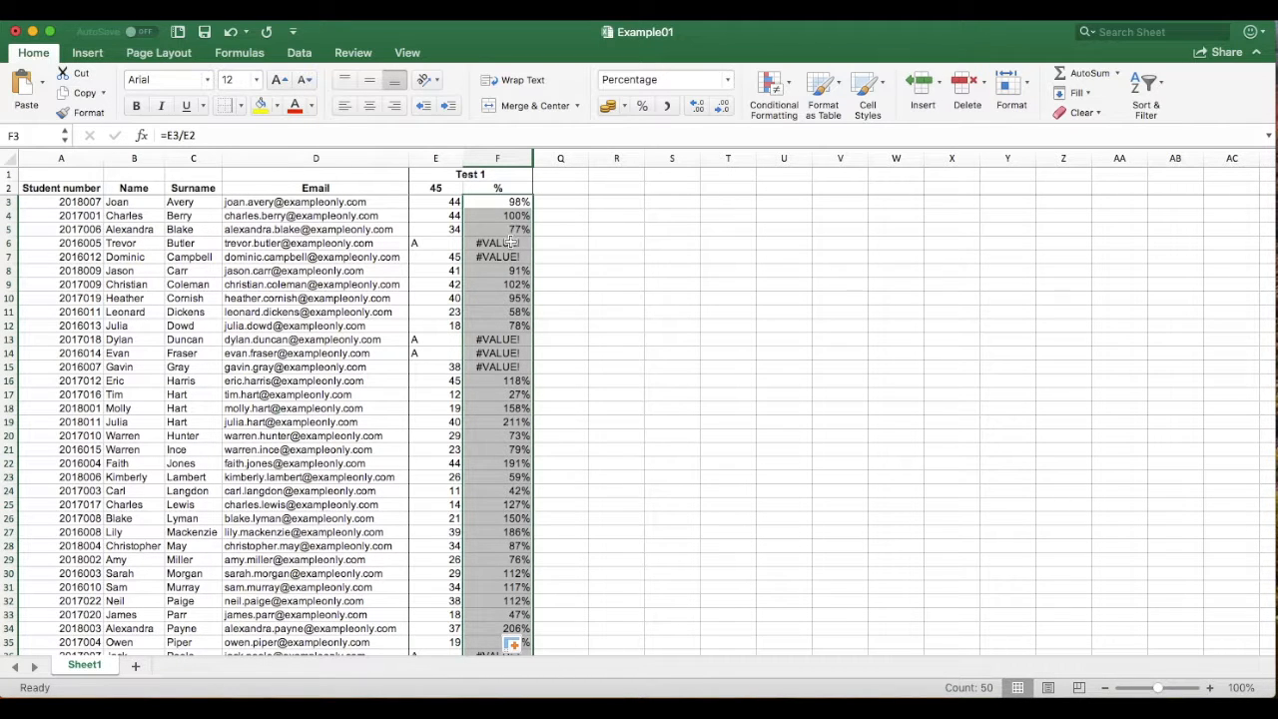
click(511, 216)
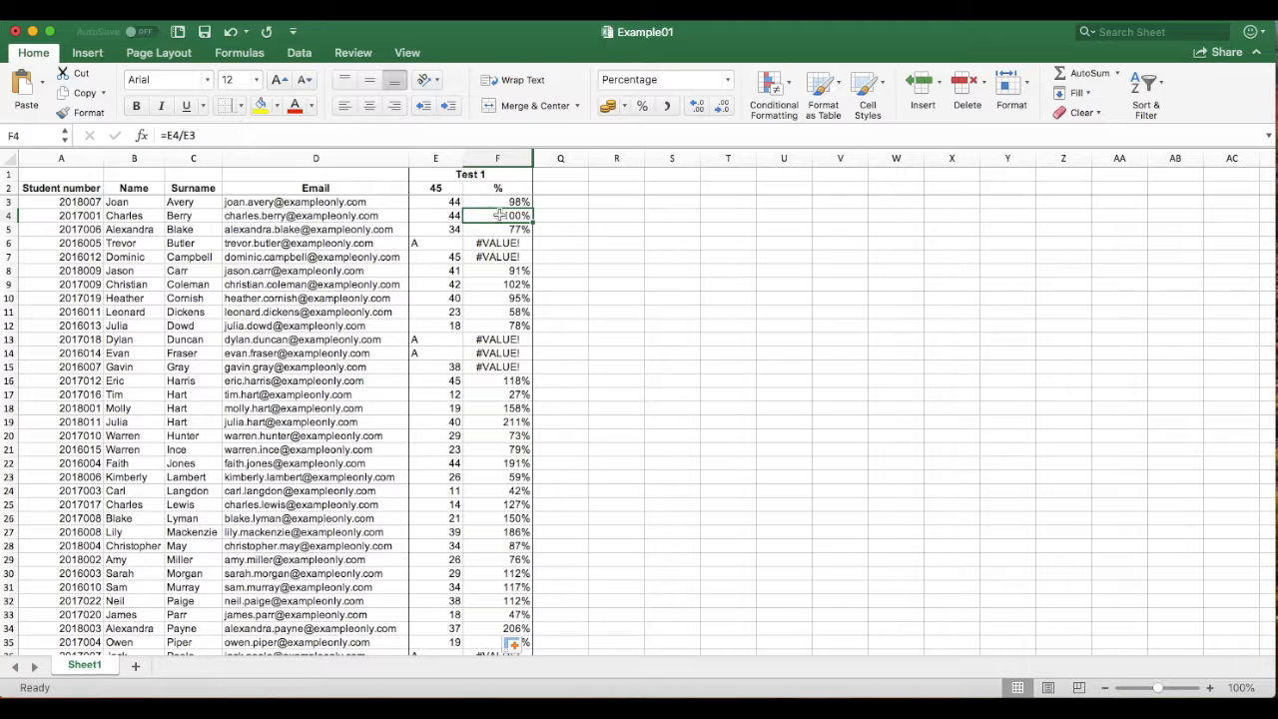
Make the divisor absolute so F3 reads =E3/$E$2
click(495, 203)
click(182, 134)
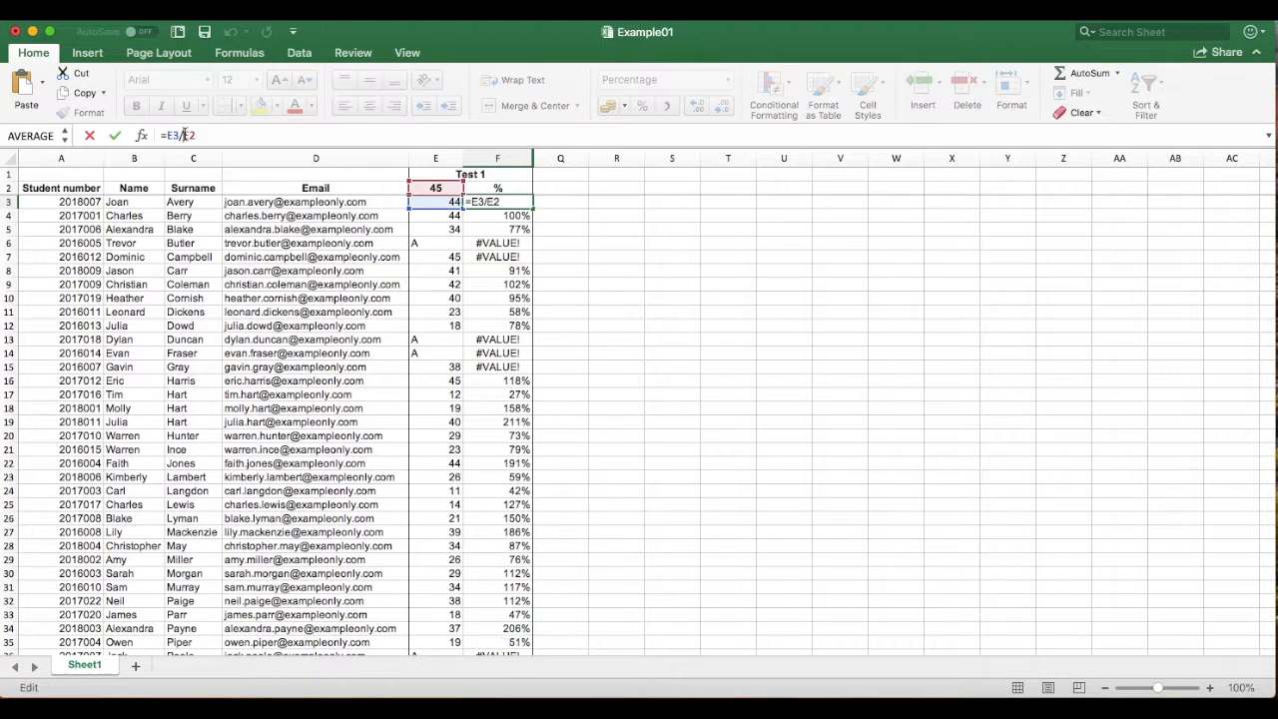
text($)
key(Right)
text($)
click(494, 215)
Refill the corrected formula down to F52 and check the 45-mark maximum in E2
click(496, 204)
drag(533, 208, 542, 633)
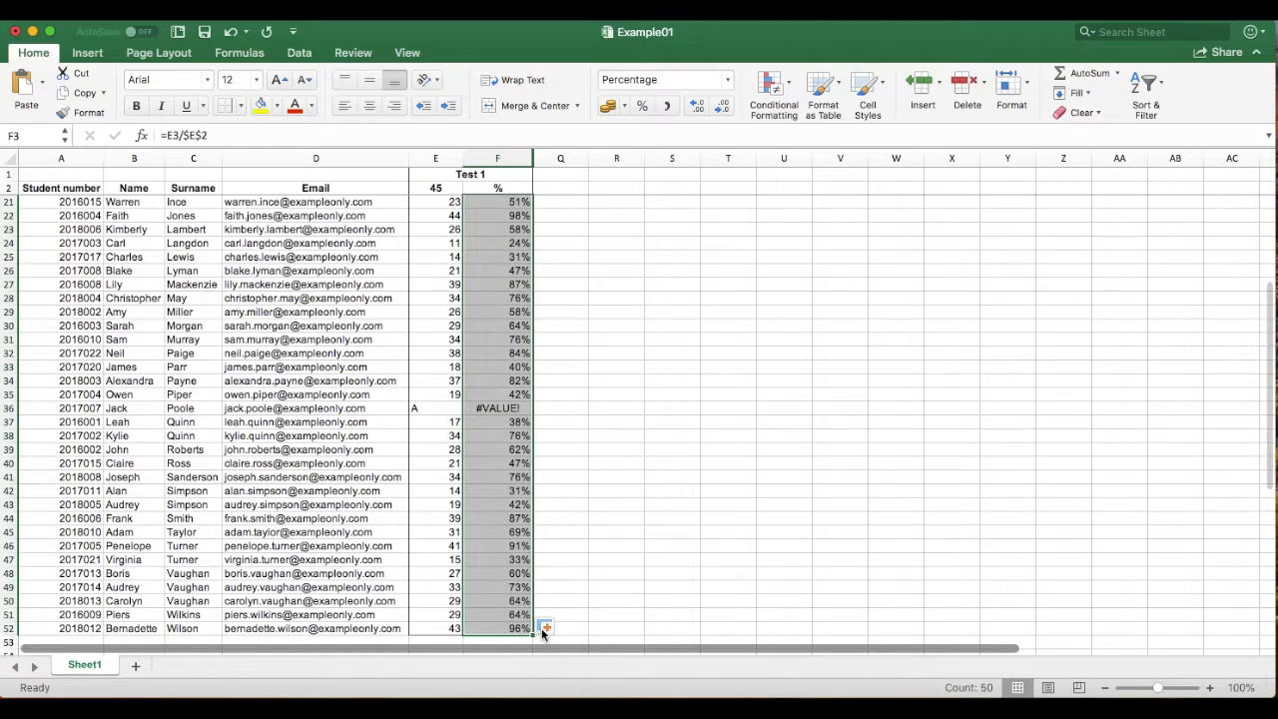
scroll(519, 480, up, 10)
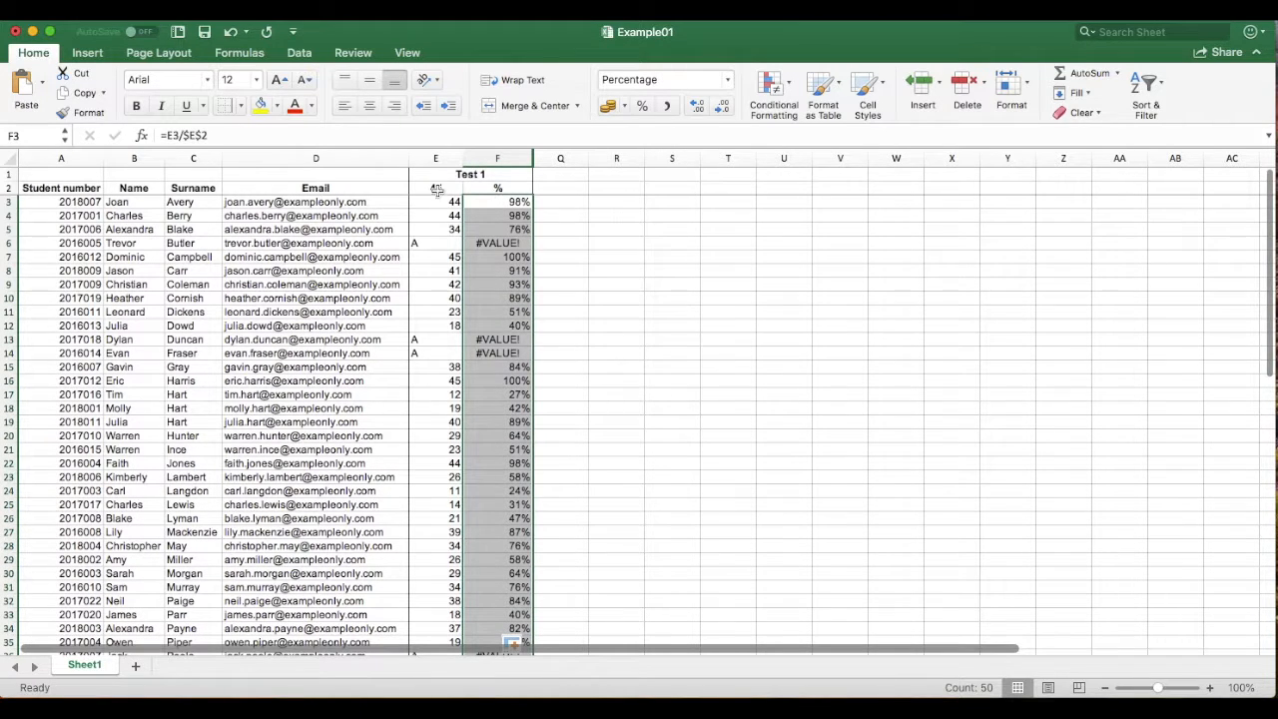
click(437, 190)
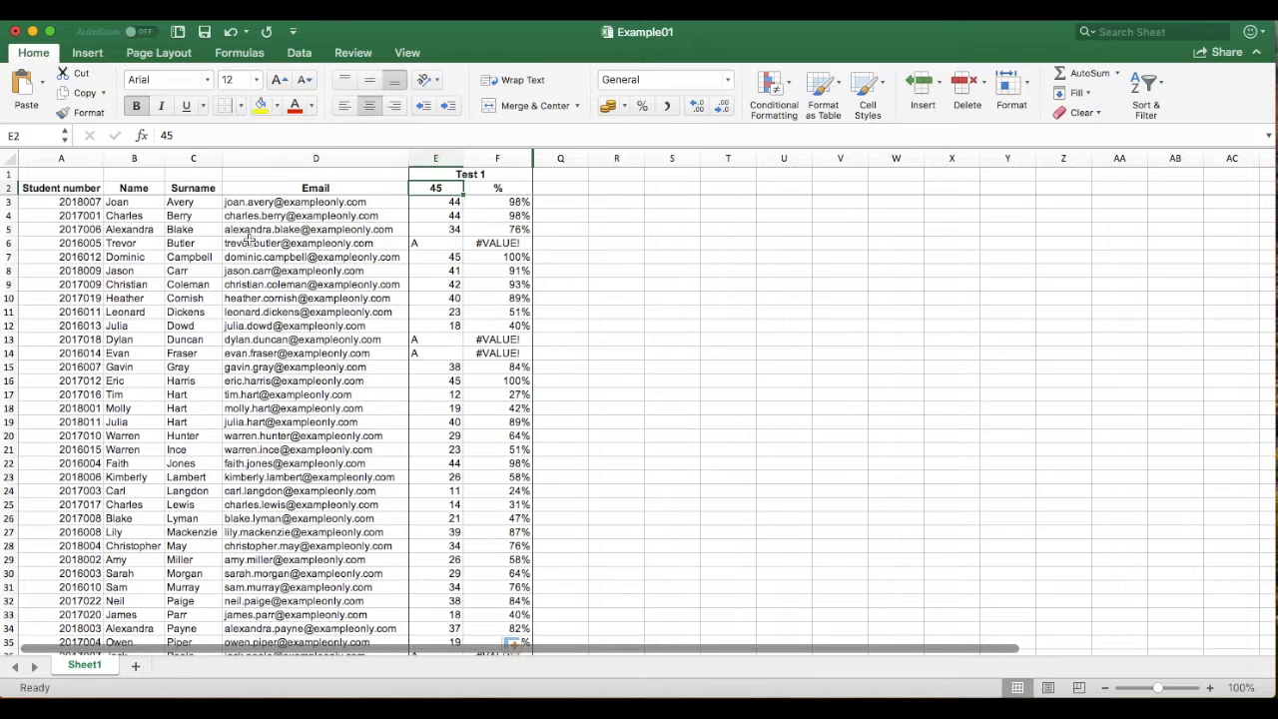
scroll(445, 297, down, 2)
scroll(502, 333, down, 7)
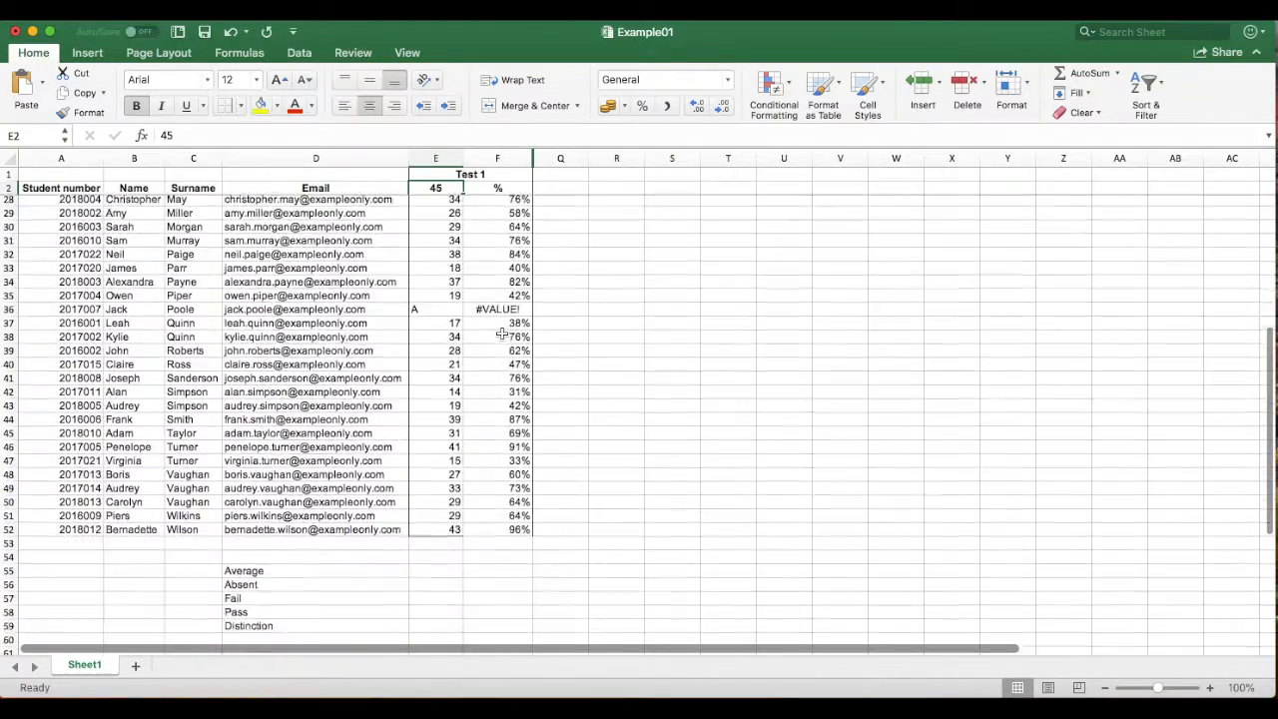
scroll(500, 330, up, 8)
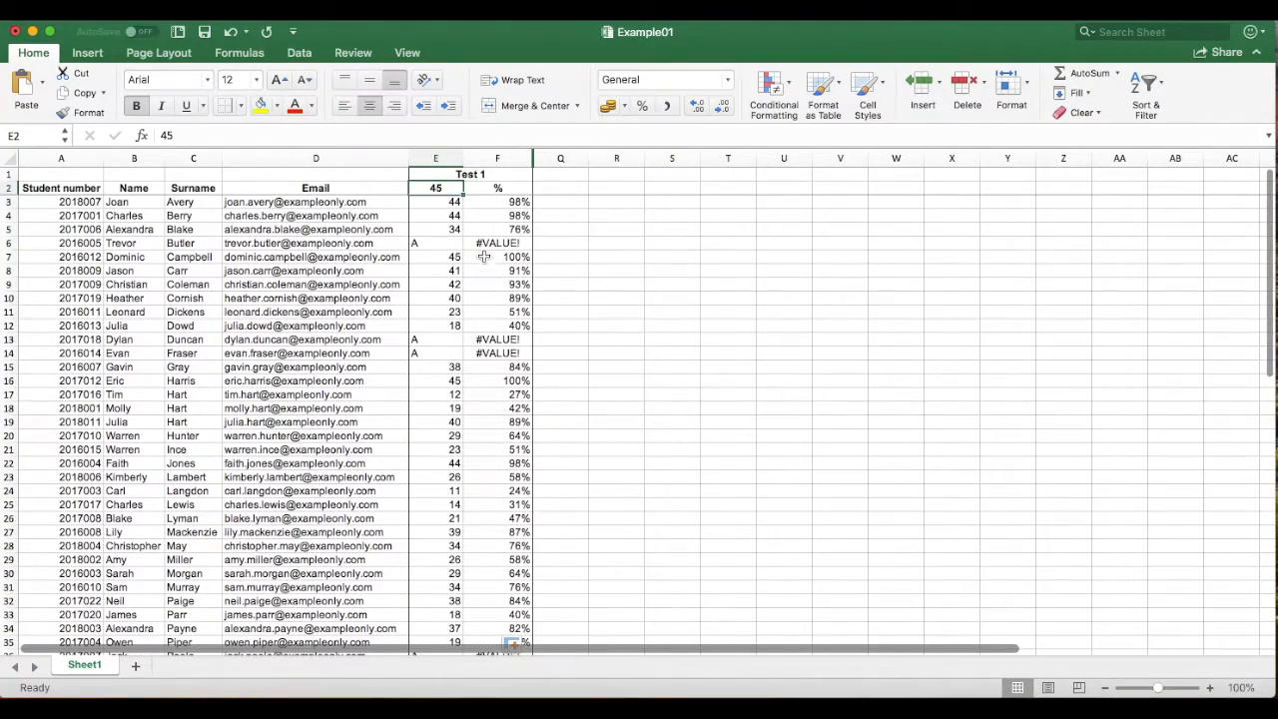
click(495, 202)
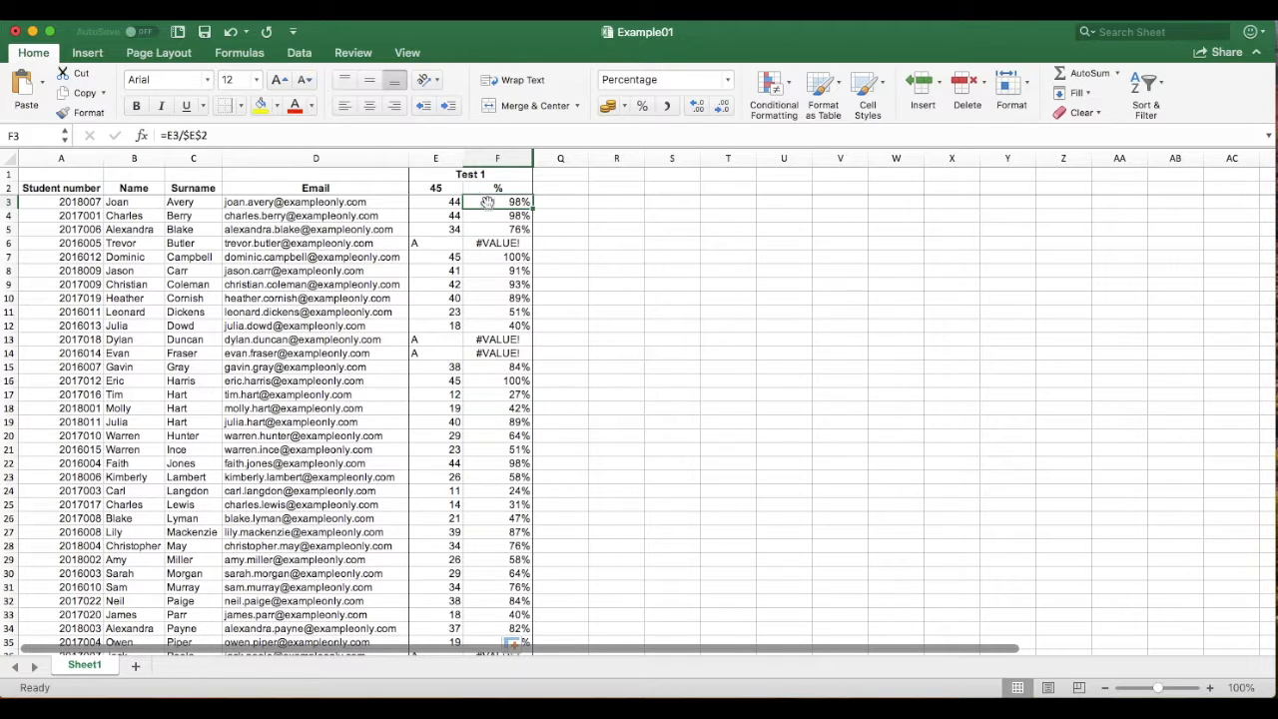
Rewrite F3 as =IFERROR(E3/$E$2;"") so errors show as a blank
click(166, 137)
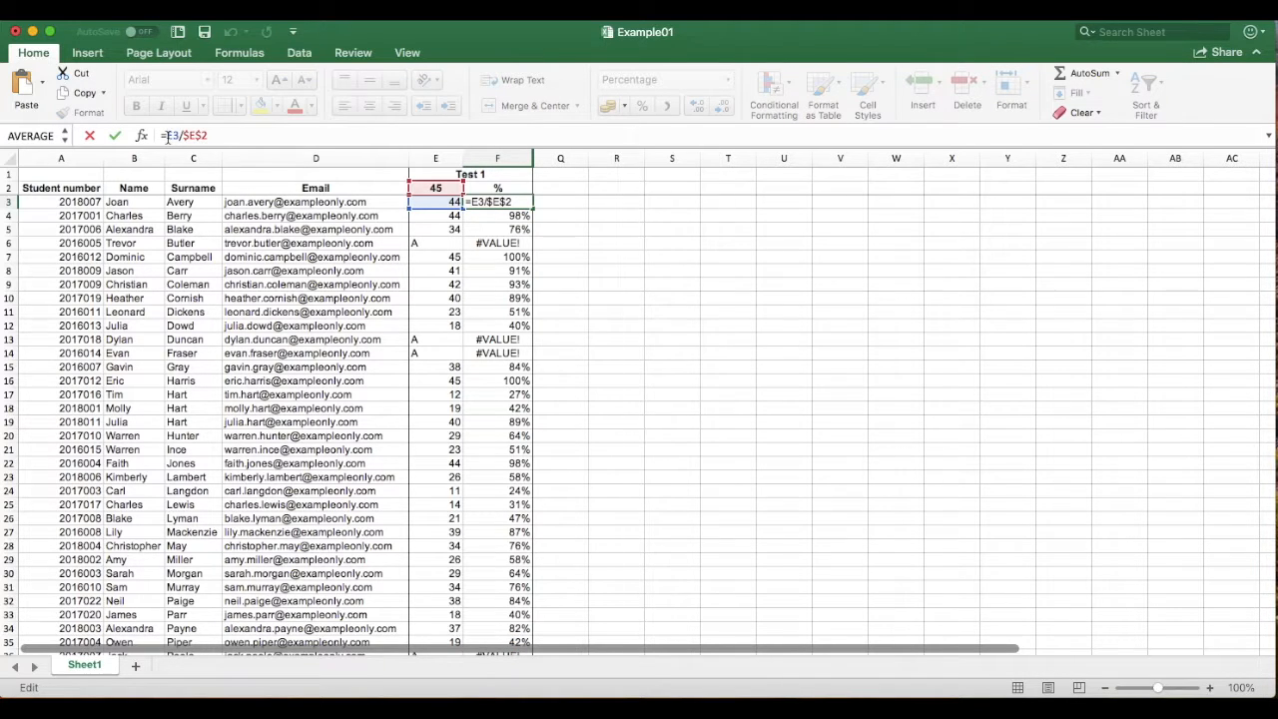
text(IF)
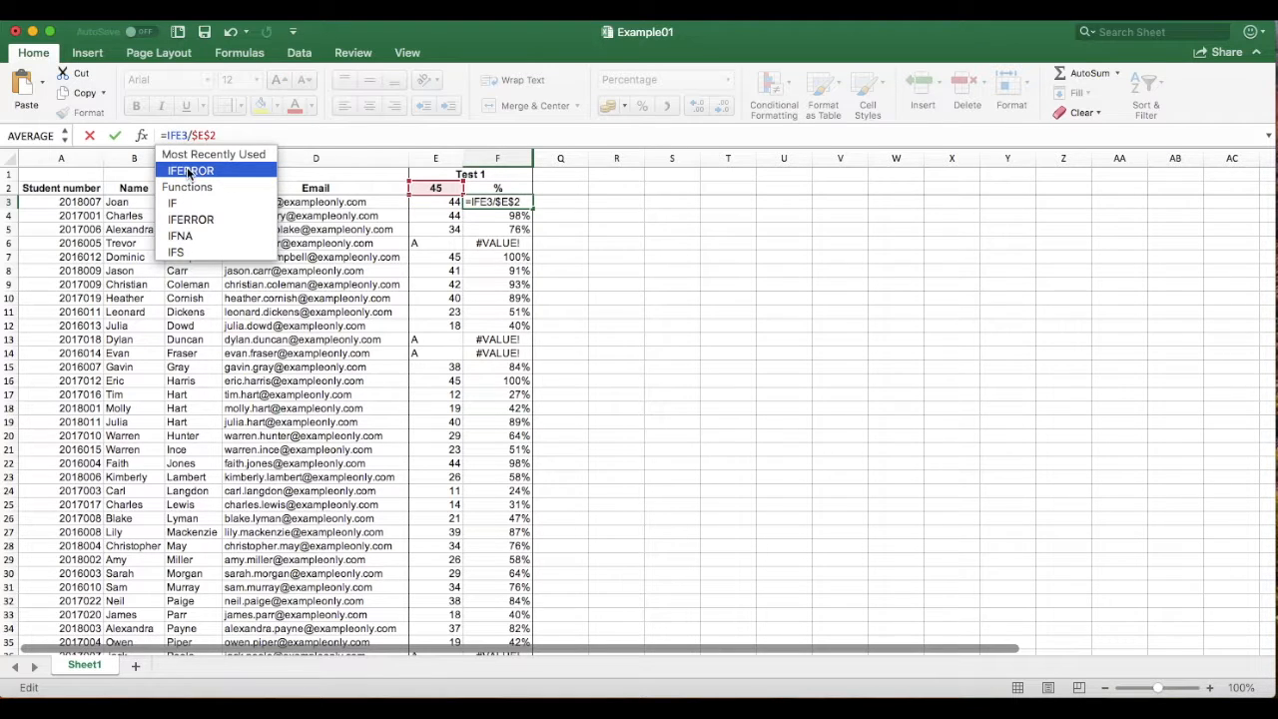
click(189, 172)
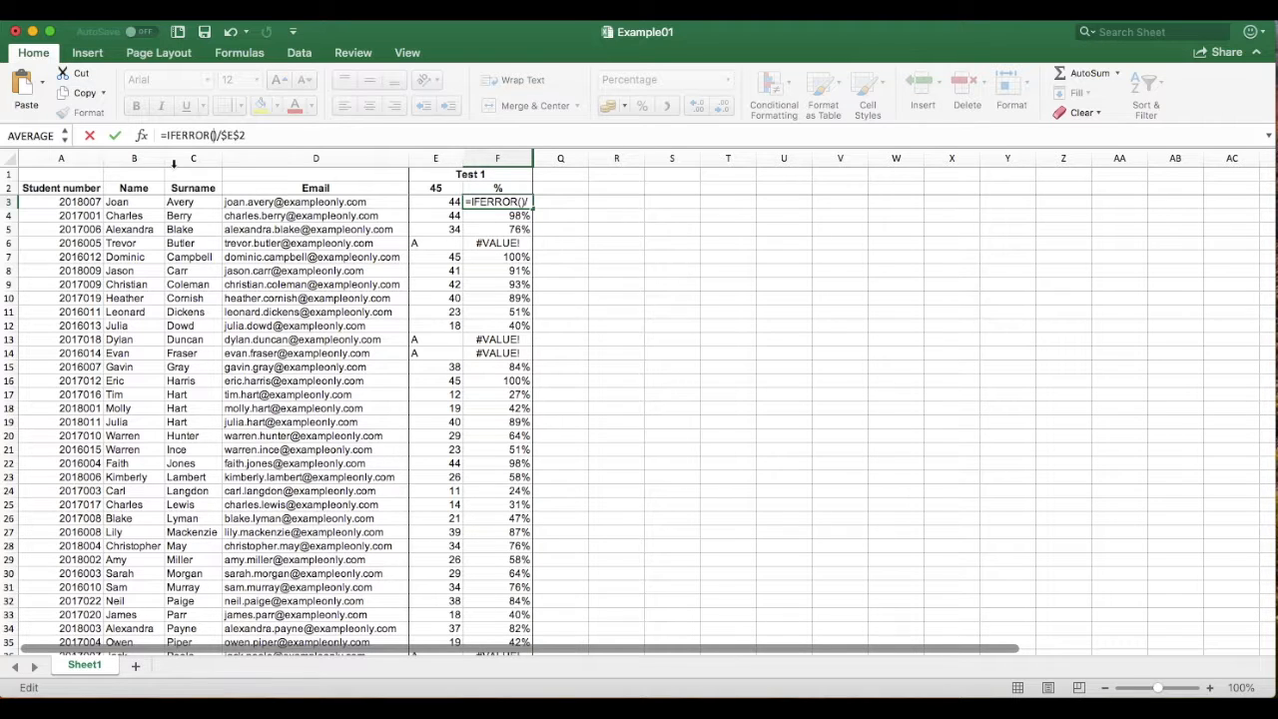
text(E)
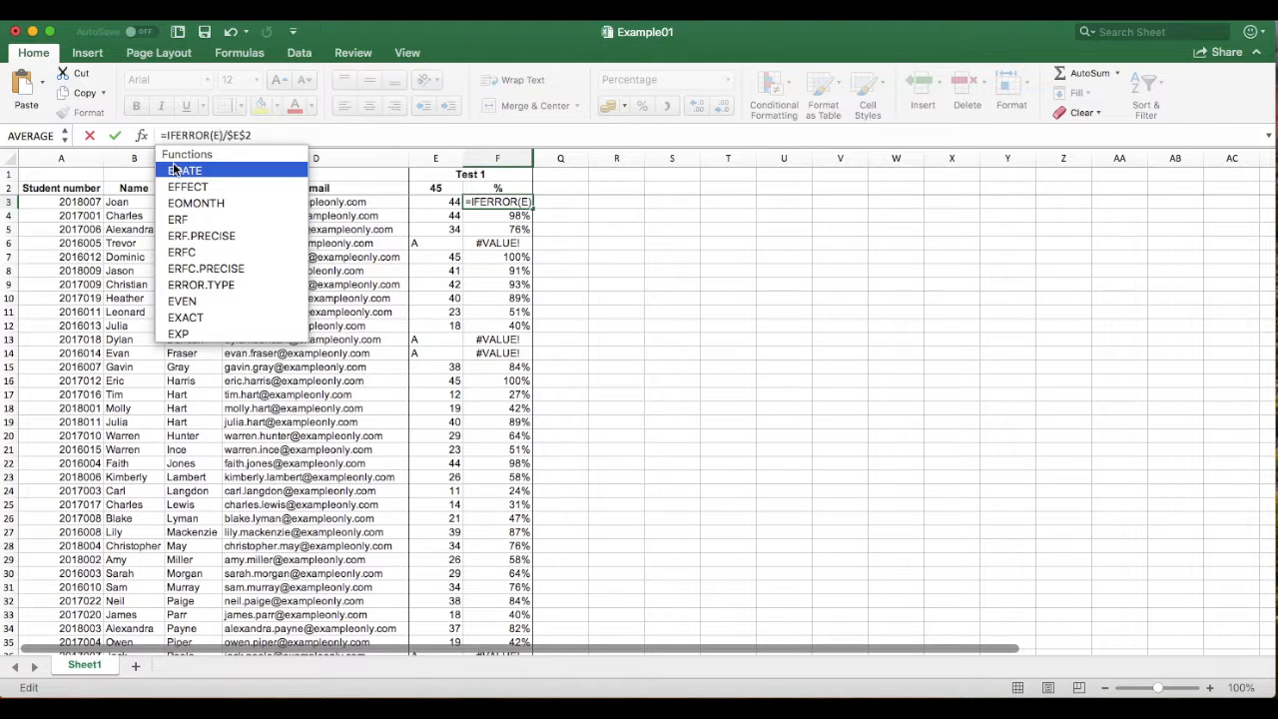
text(3/$E$2)
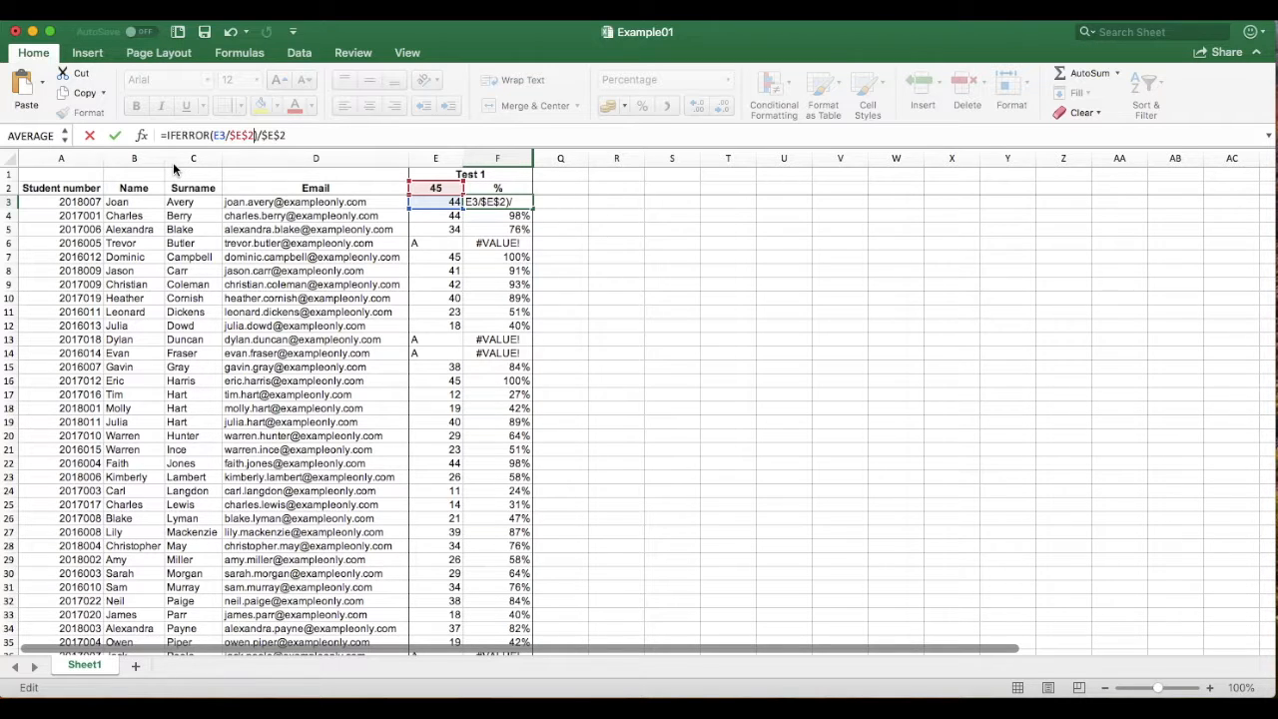
text(;)
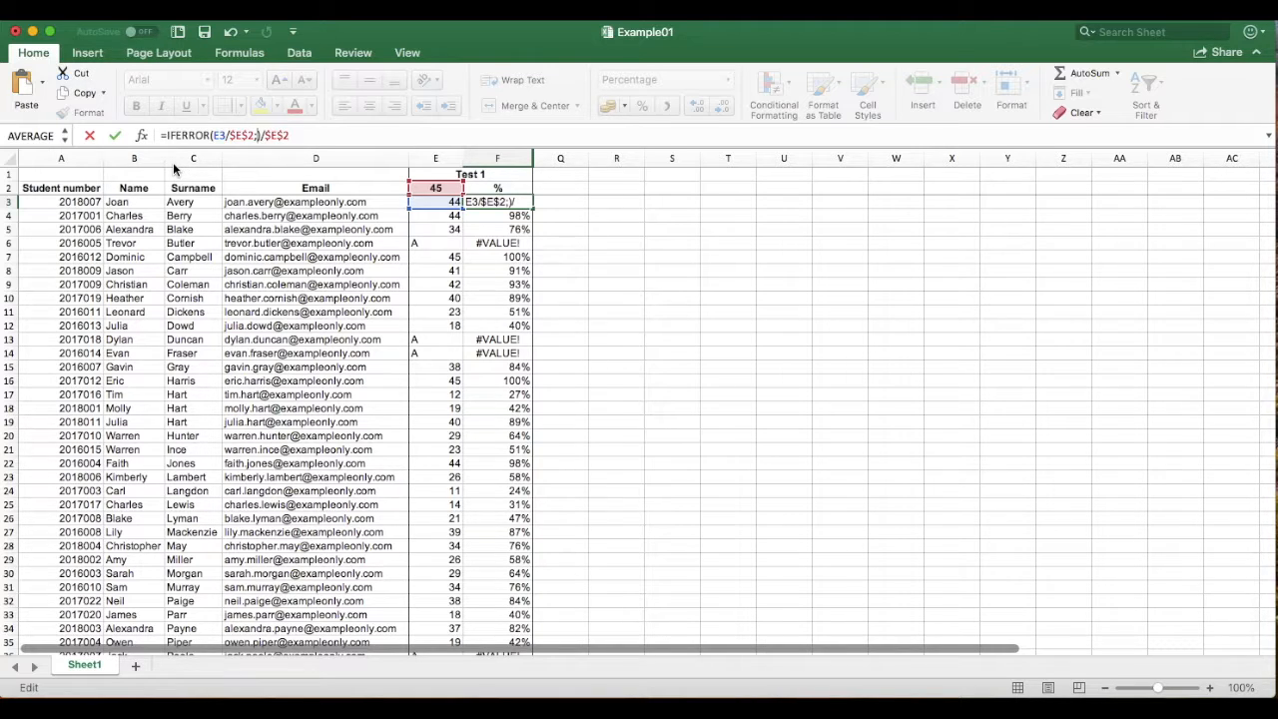
text("")
key(shift+Right)
key(shift+Right)
key(shift+Right)
key(BackSpace)
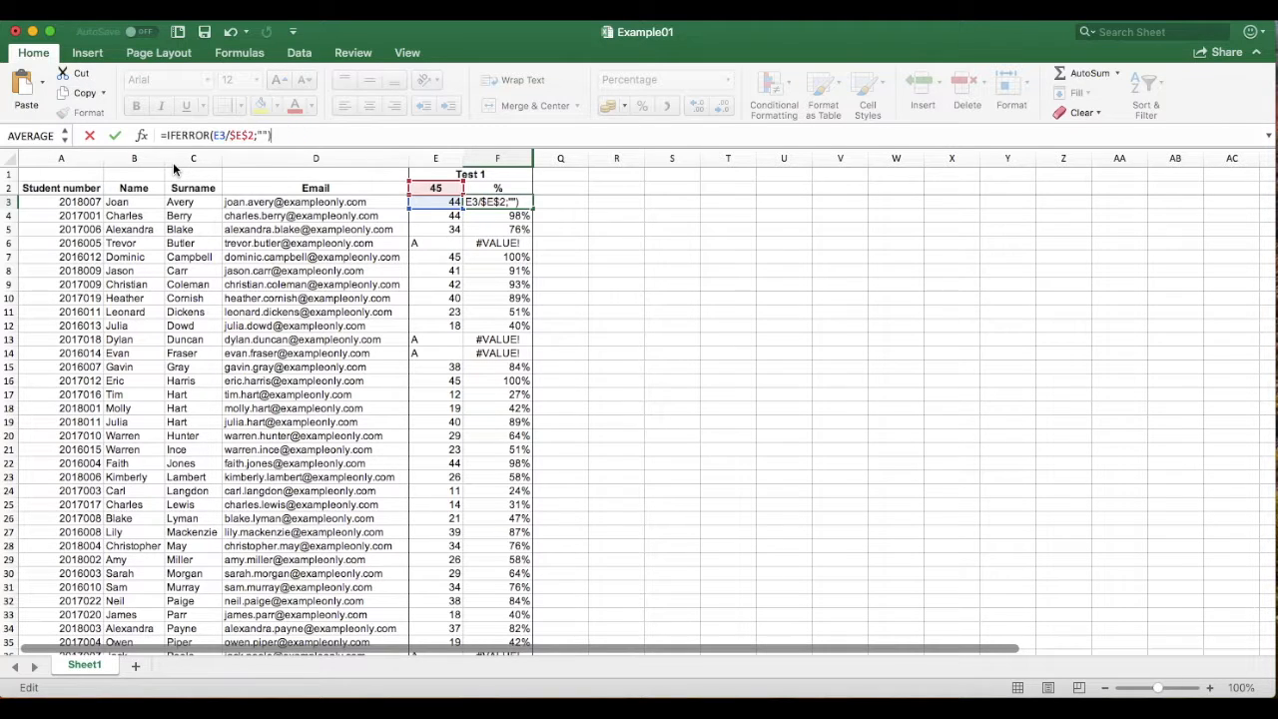
key(Return)
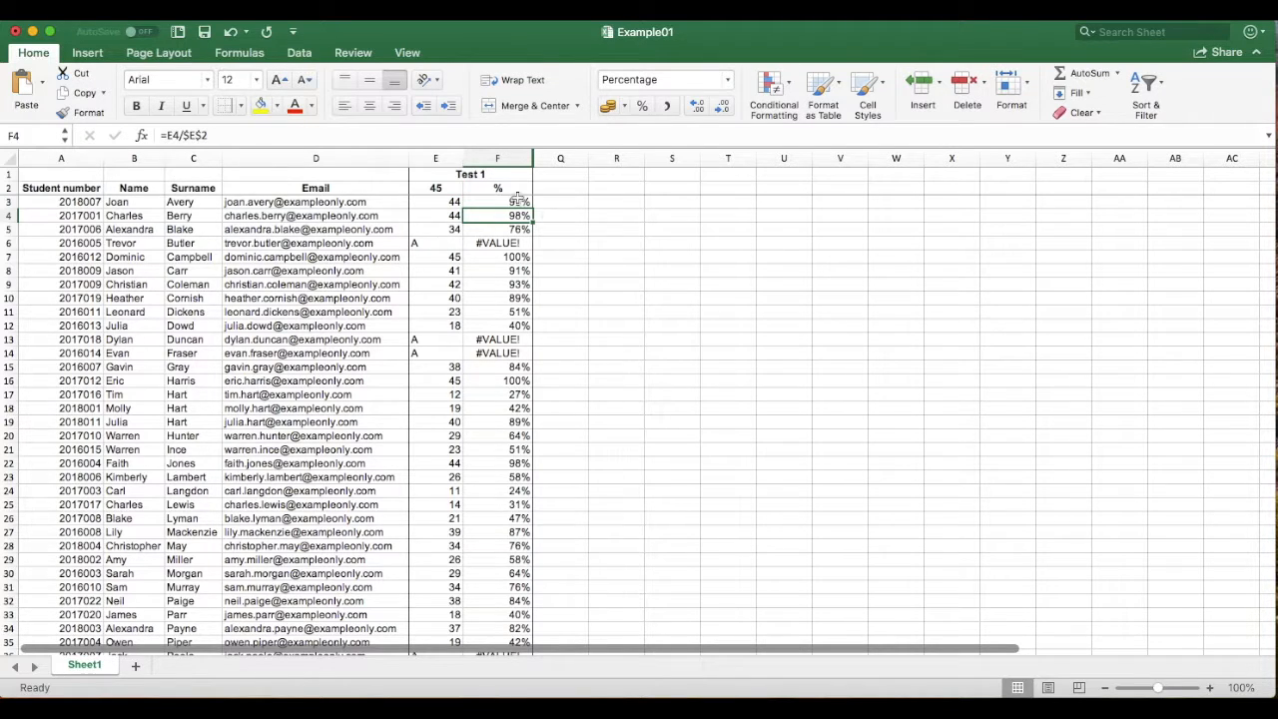
Fill the IFERROR formula from F3 down to F52 and confirm row 36 is blank
click(517, 198)
drag(532, 208, 529, 627)
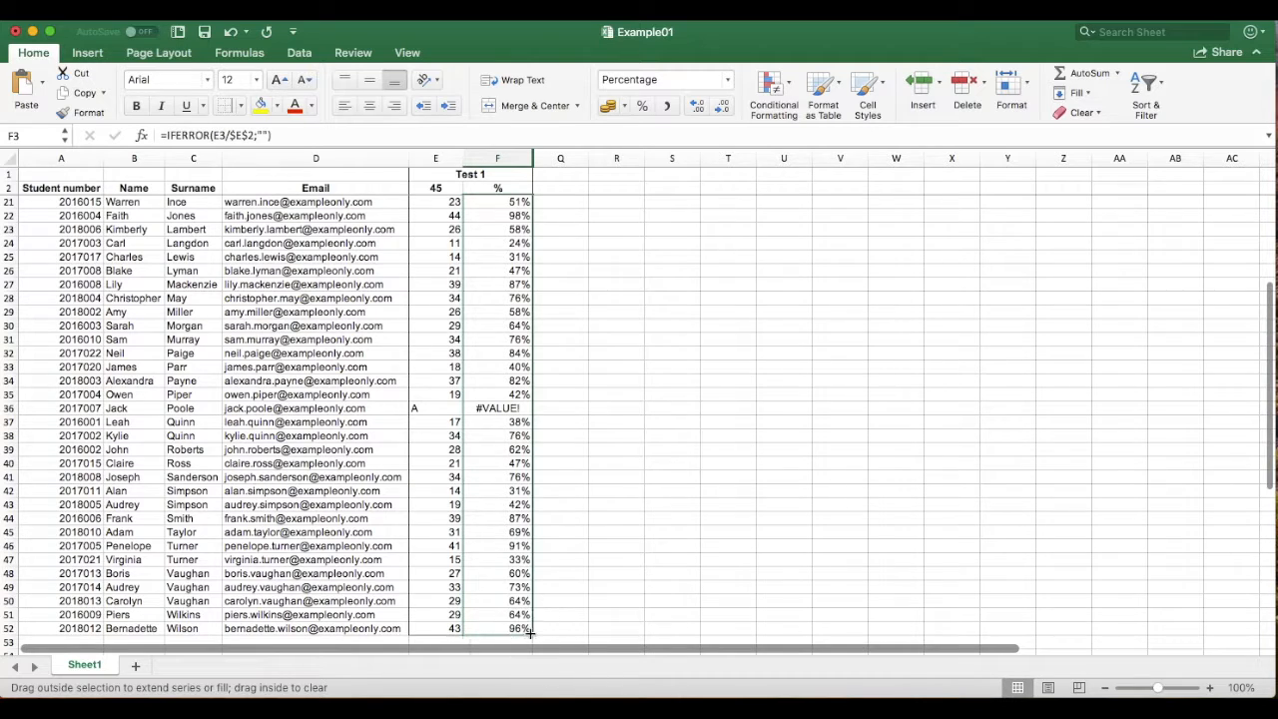
click(496, 411)
Check rows 14, 13 and 6, confirming absent students now show blanks
scroll(501, 347, up, 5)
click(501, 349)
click(499, 338)
click(493, 239)
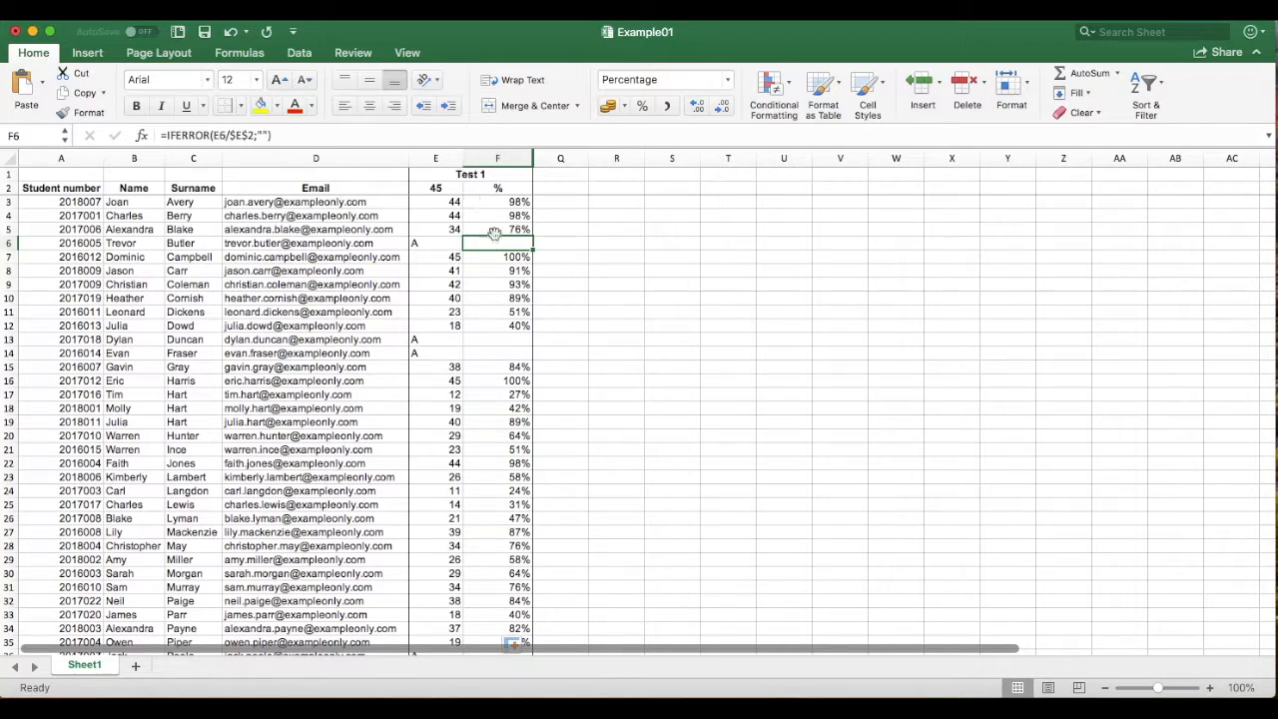
scroll(555, 381, down, 10)
scroll(555, 382, down, 3)
scroll(554, 381, up, 10)
scroll(591, 372, down, 12)
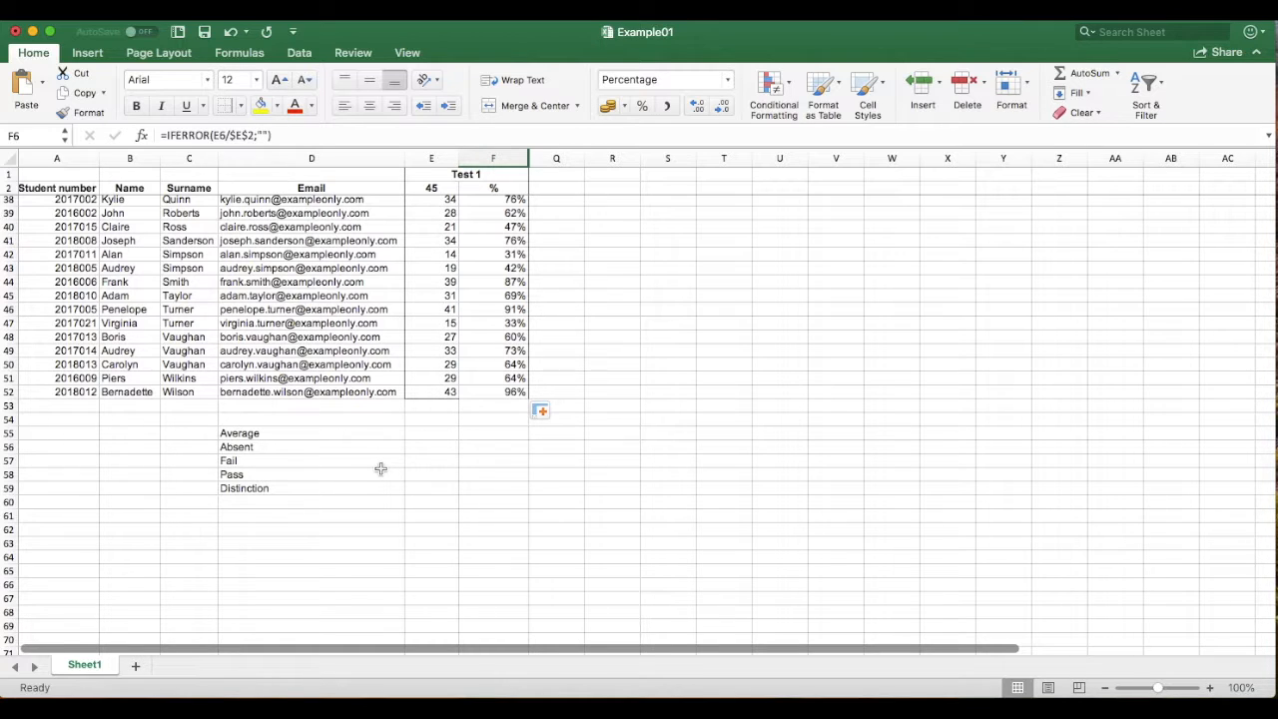
scroll(382, 487, up, 3)
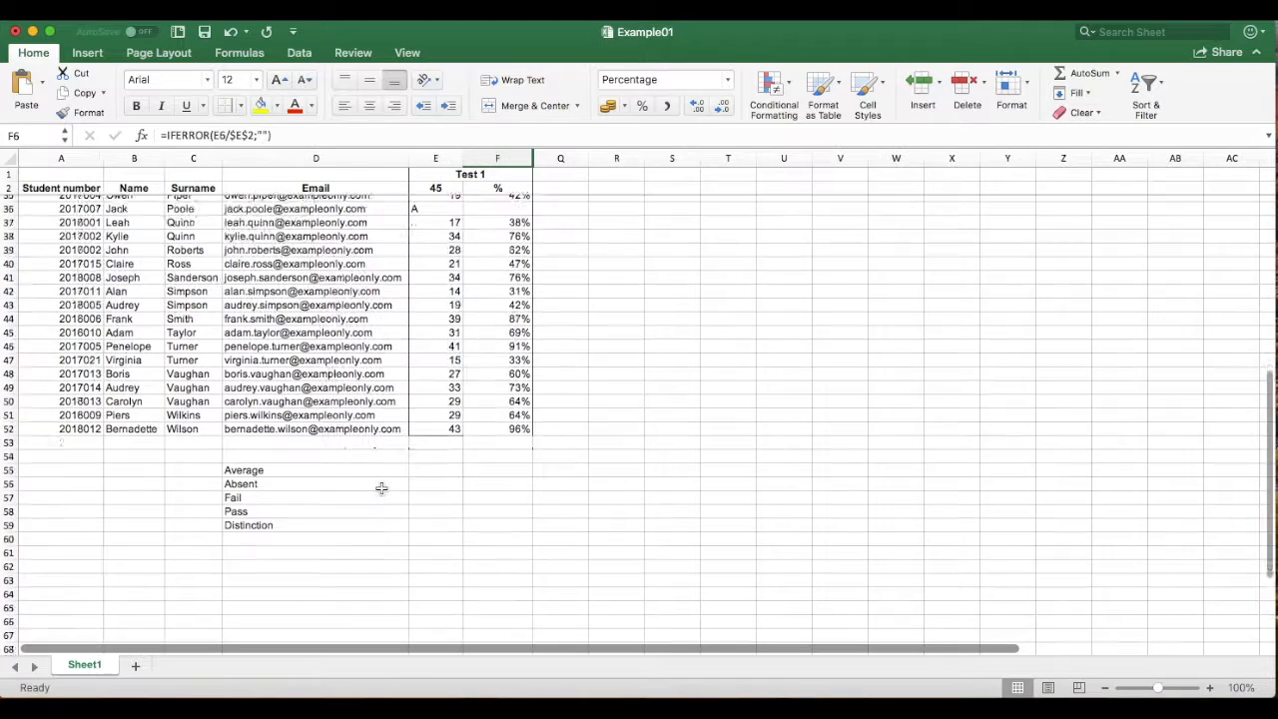